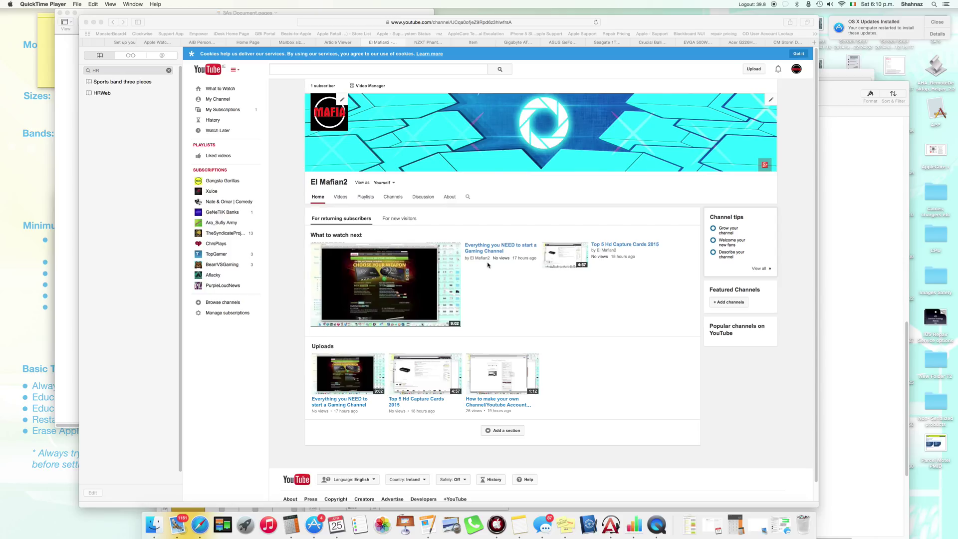
Step: Bring Safari forward and view the second image on the NZXT Phantom 530 White case page
left_click(557, 49)
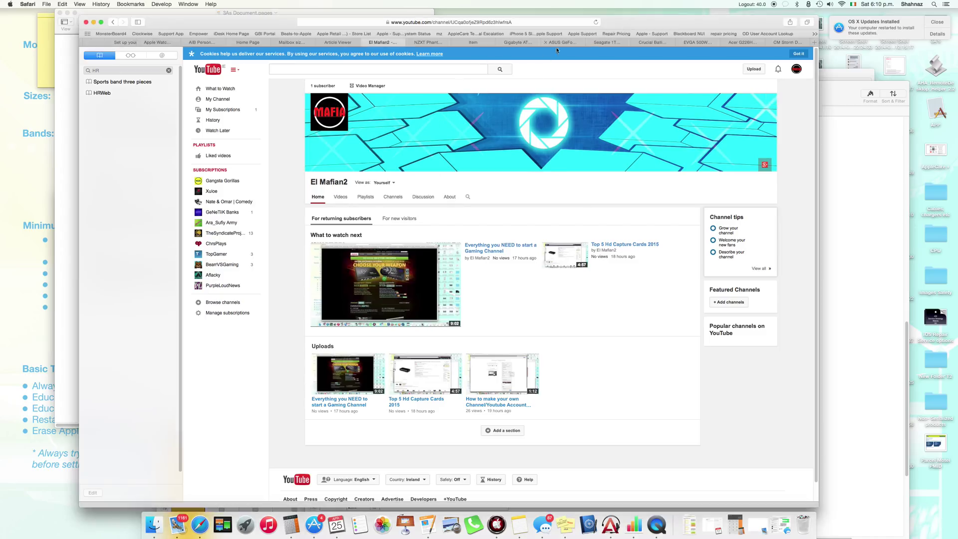
left_click(427, 42)
left_click(312, 258)
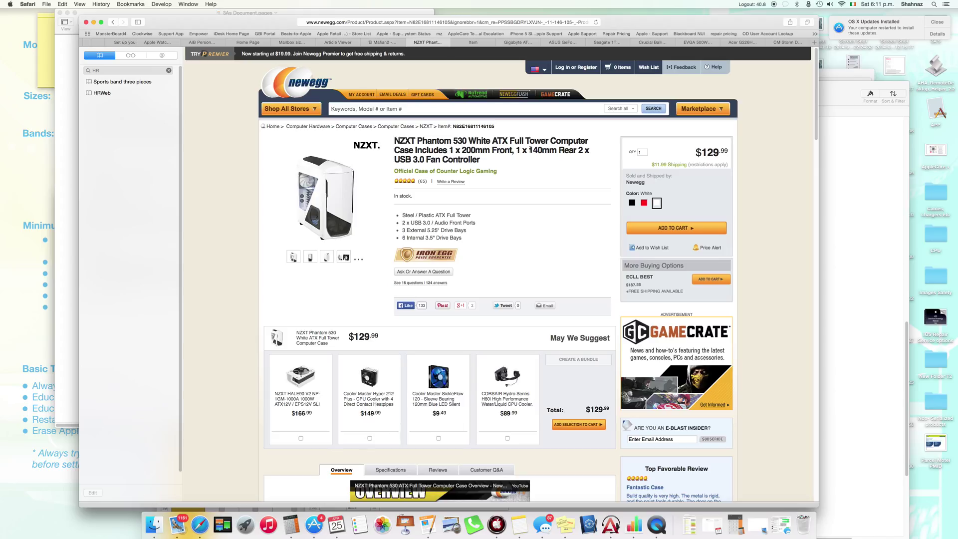
Step: Show the AMD FX-8320 page, highlighting and then clearing its Processor Line specification text
left_click(478, 42)
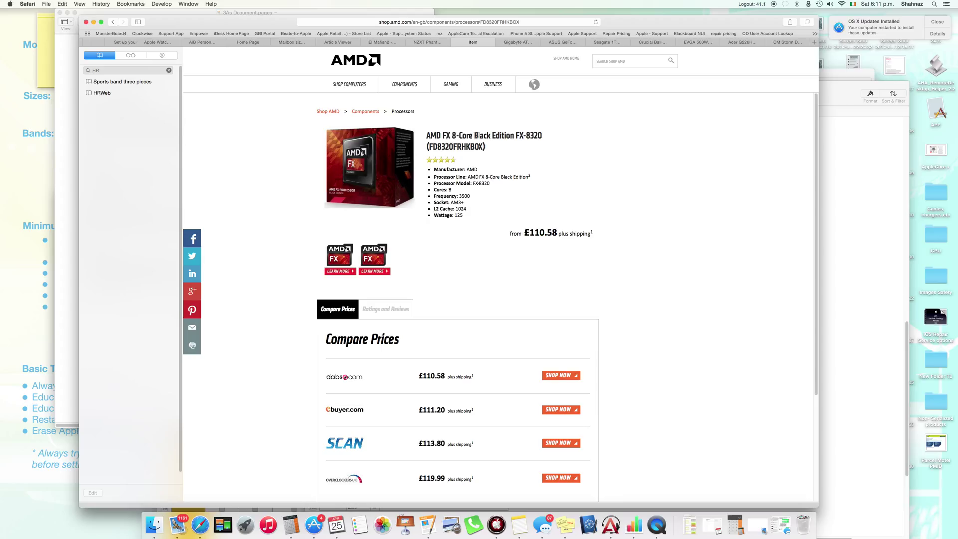
scroll(469, 159, "down", 1)
scroll(457, 161, "down", 2)
scroll(458, 160, "up", 3)
left_click_drag(434, 177, 522, 179)
left_click(521, 191)
left_click(449, 189)
scroll(427, 138, "down", 1)
scroll(426, 140, "up", 1)
Step: Switch to the Amazon tab for the Gigabyte GA-970A-D3P motherboard
left_click(515, 42)
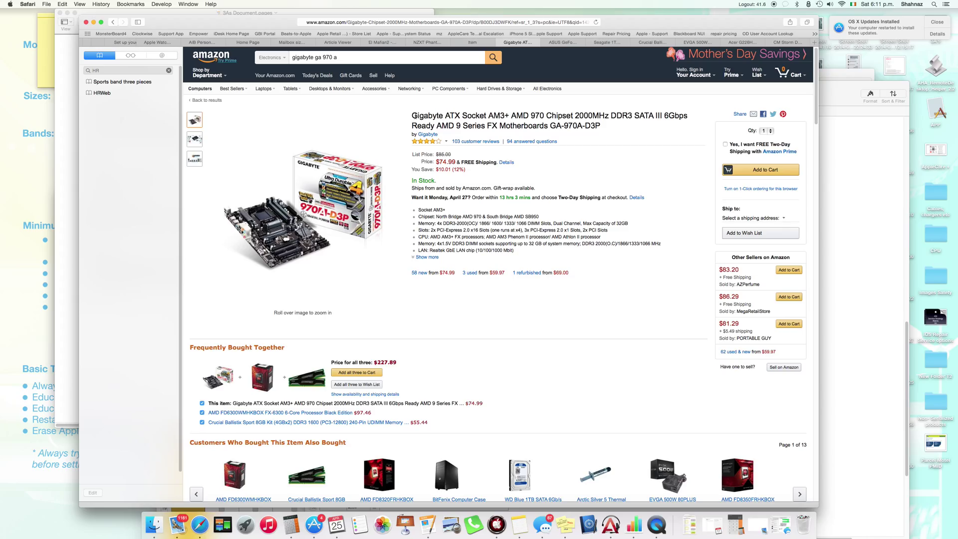
scroll(414, 122, "down", 1)
scroll(415, 150, "up", 1)
Step: Show the ASUS GTX 750Ti page, briefly highlighting '2GB' in its title
left_click(569, 43)
scroll(473, 151, "down", 1)
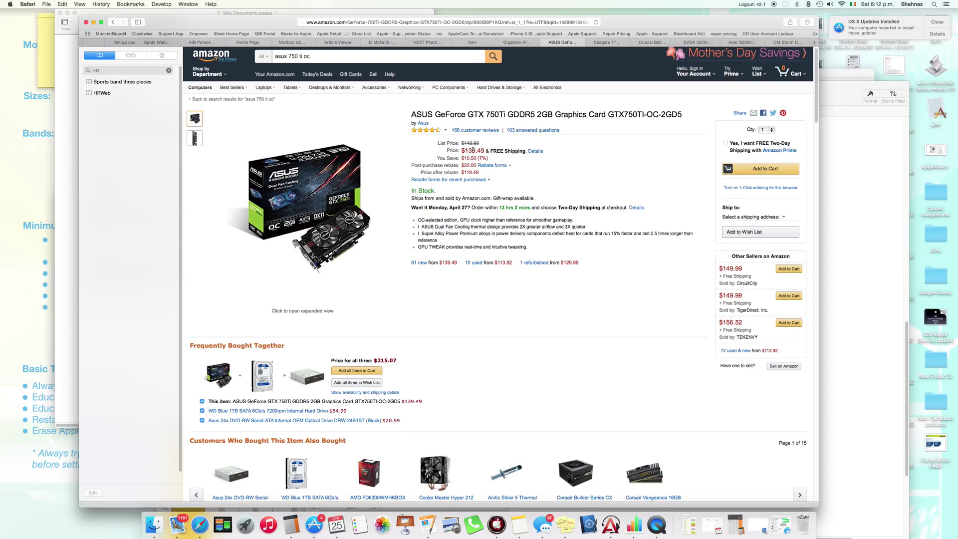
double_click(544, 115)
left_click(560, 113)
Step: Switch to the Amazon tab for the Seagate 1TB Desktop HDD (ST1000DM003)
left_click(611, 42)
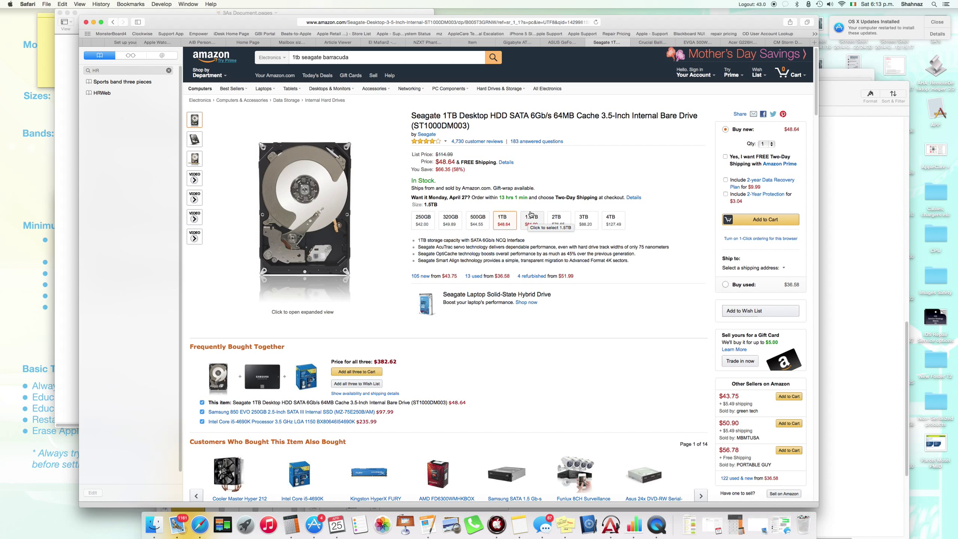
Step: Show the Crucial Ballistix Sport page, previewing the 32GB kit before choosing 8GB (4GBx2)
left_click(649, 42)
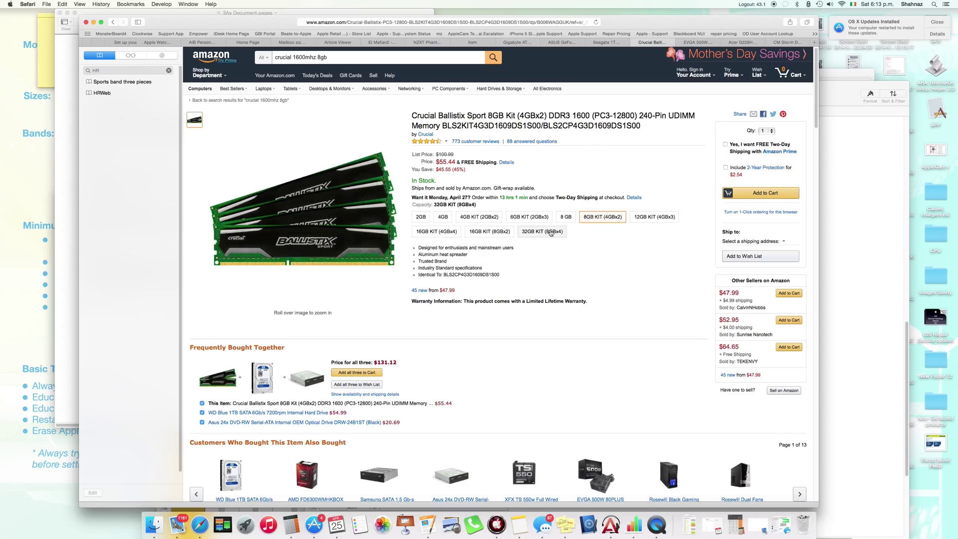
left_click(551, 234)
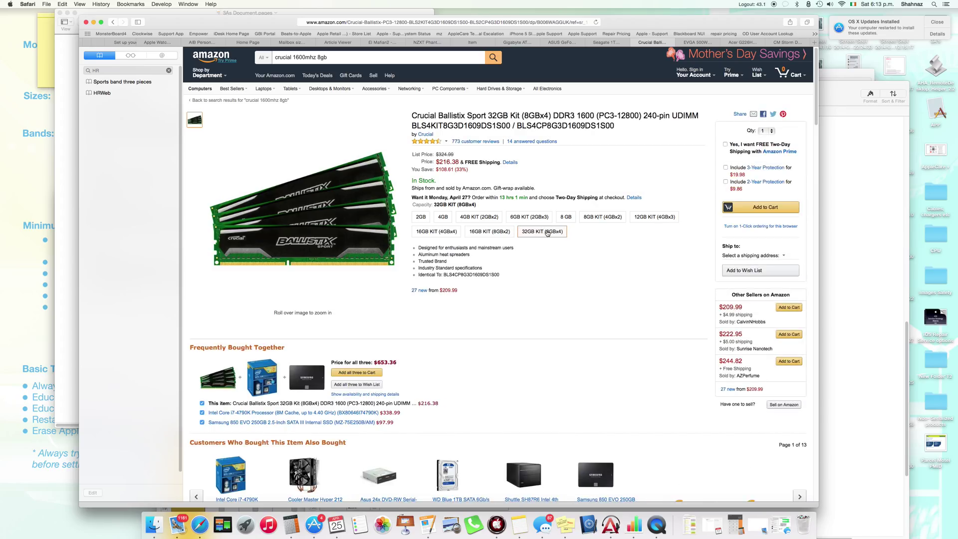
left_click(617, 221)
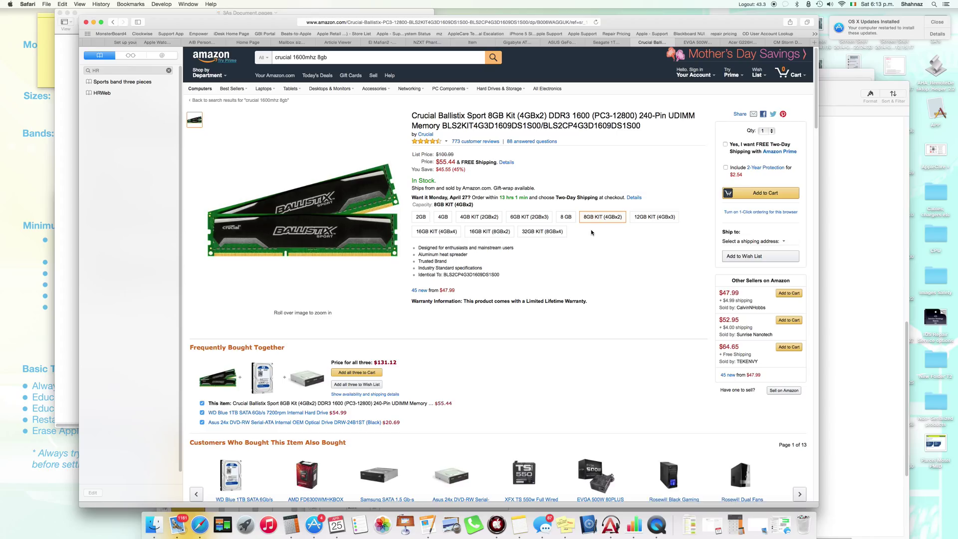
Step: Switch to the Amazon tab for the EVGA 500W 80PLUS power supply
left_click(697, 42)
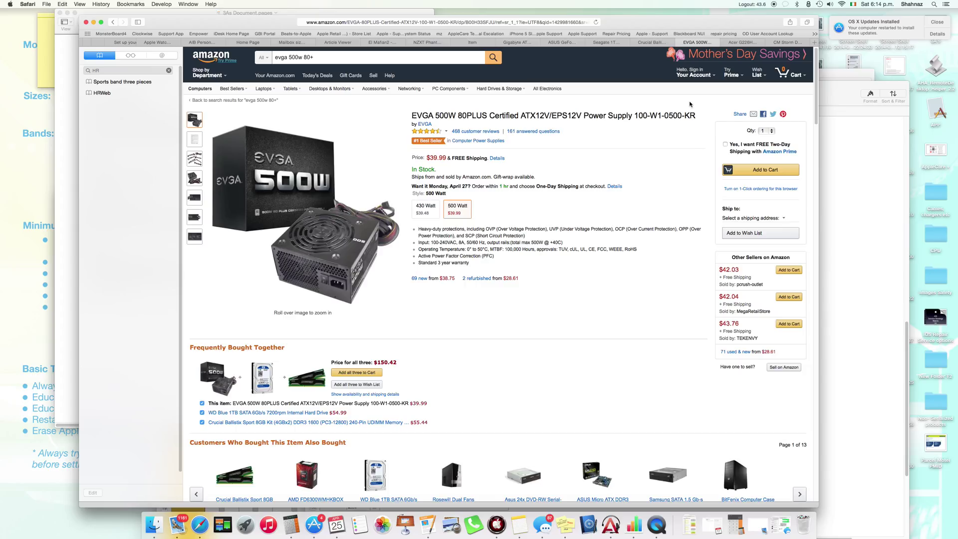
Step: Switch to the Amazon tab for the Acer G226HQL 21.5-inch monitor
left_click(742, 42)
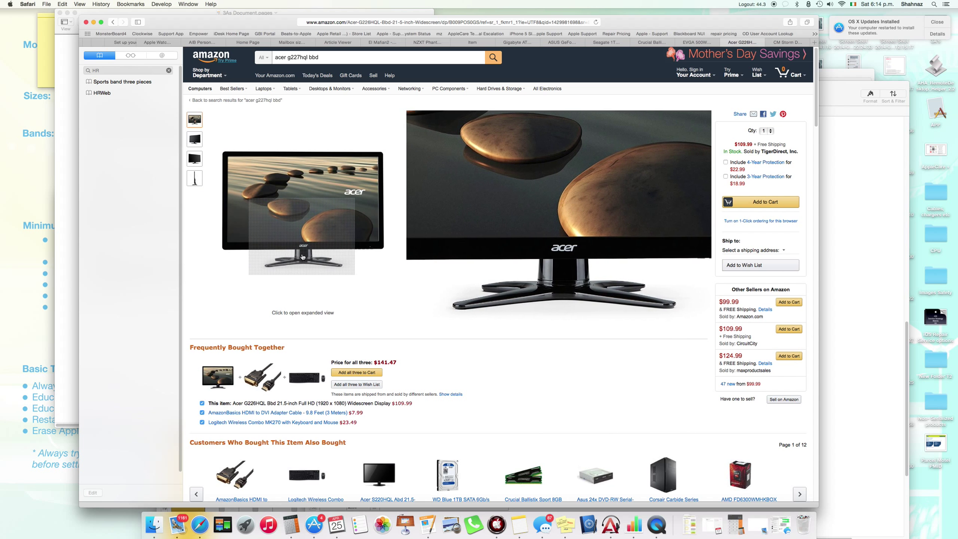
Step: Switch to the Amazon tab for the CM Storm Devastator keyboard and mouse bundle
left_click(786, 42)
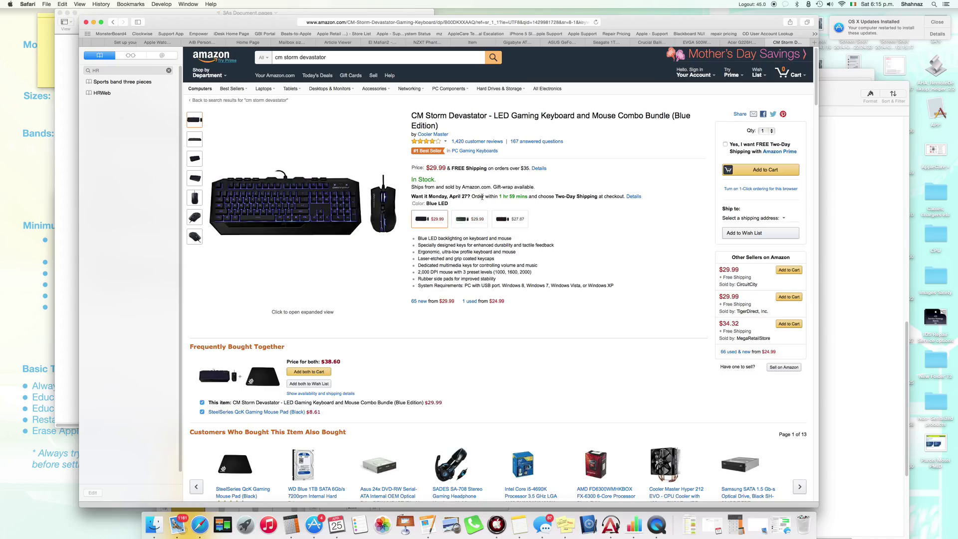
scroll(455, 279, "up", 2)
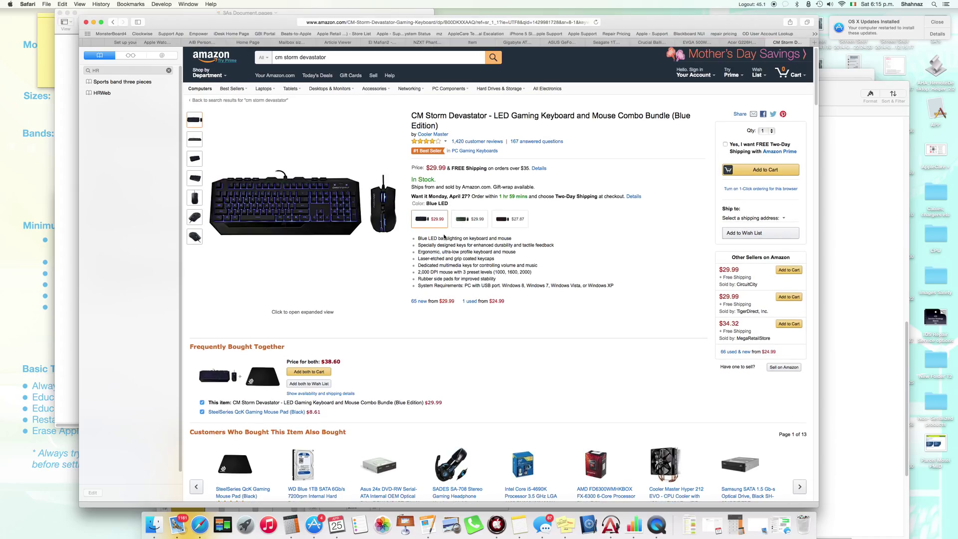